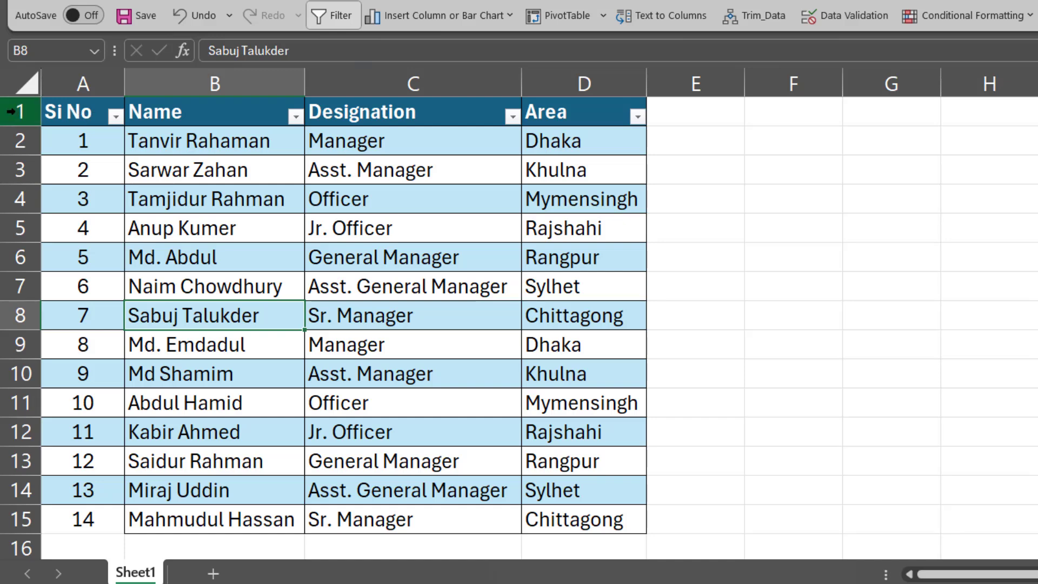
- Filter the Area column so that only the Dhaka rows are shown
click(13, 111)
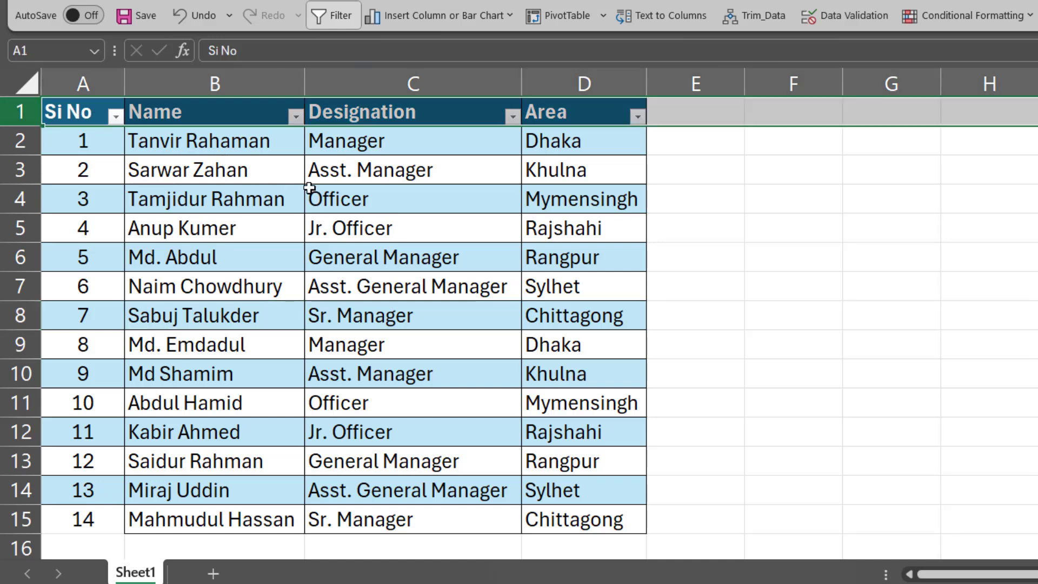
click(293, 180)
click(566, 196)
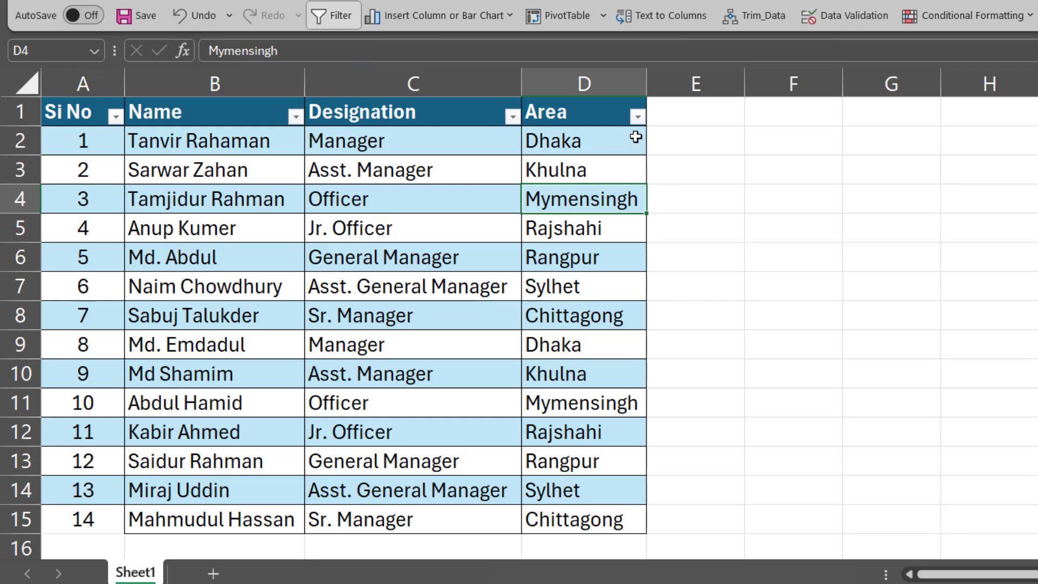
click(590, 117)
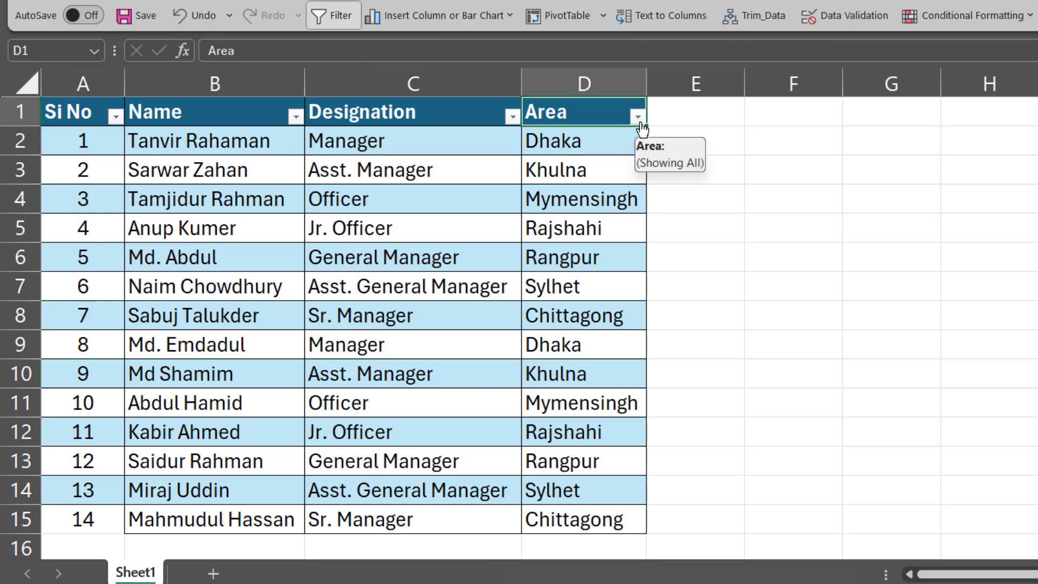
click(637, 118)
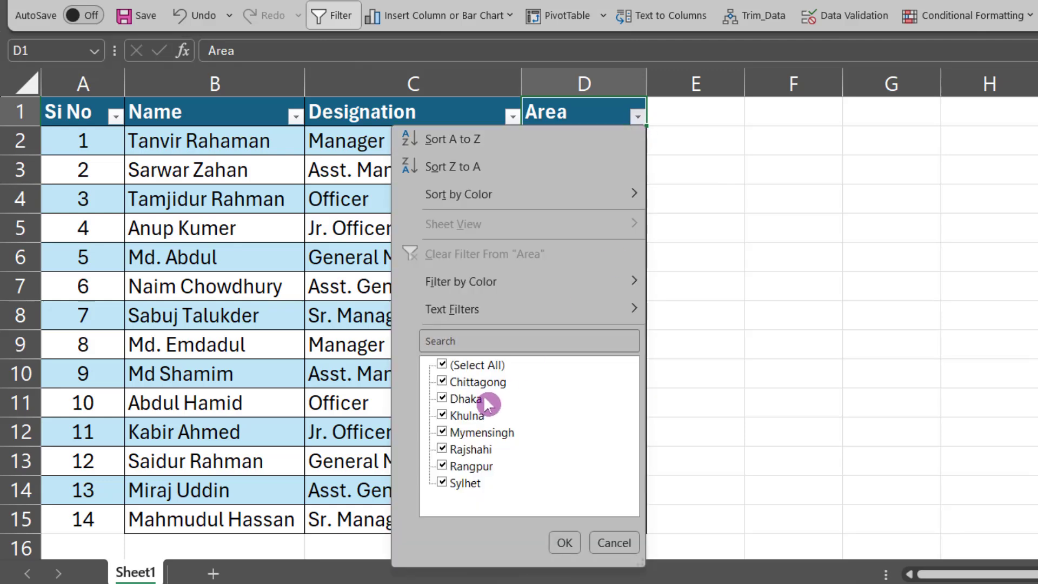
click(476, 366)
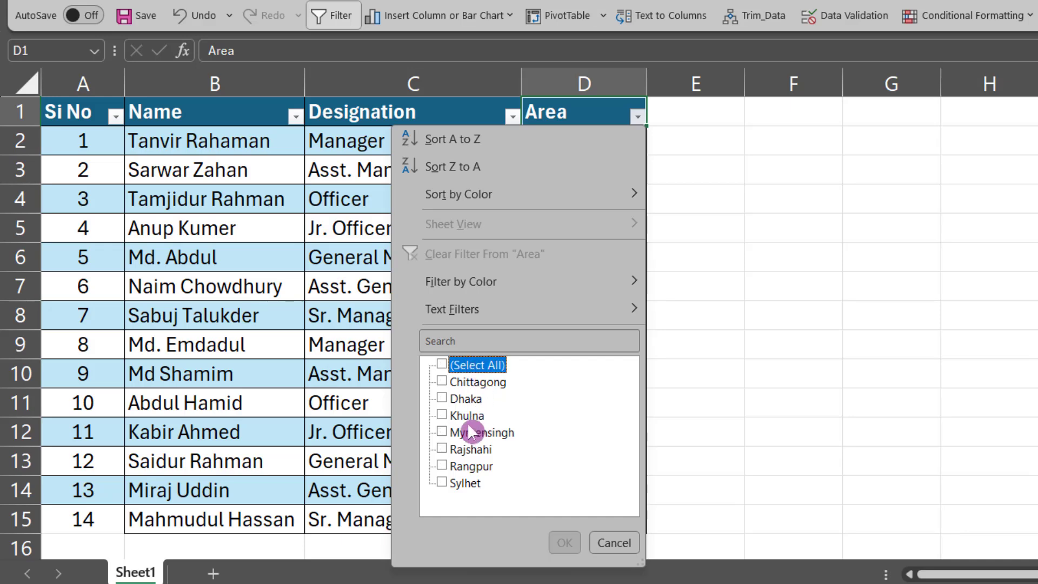
click(466, 399)
click(564, 543)
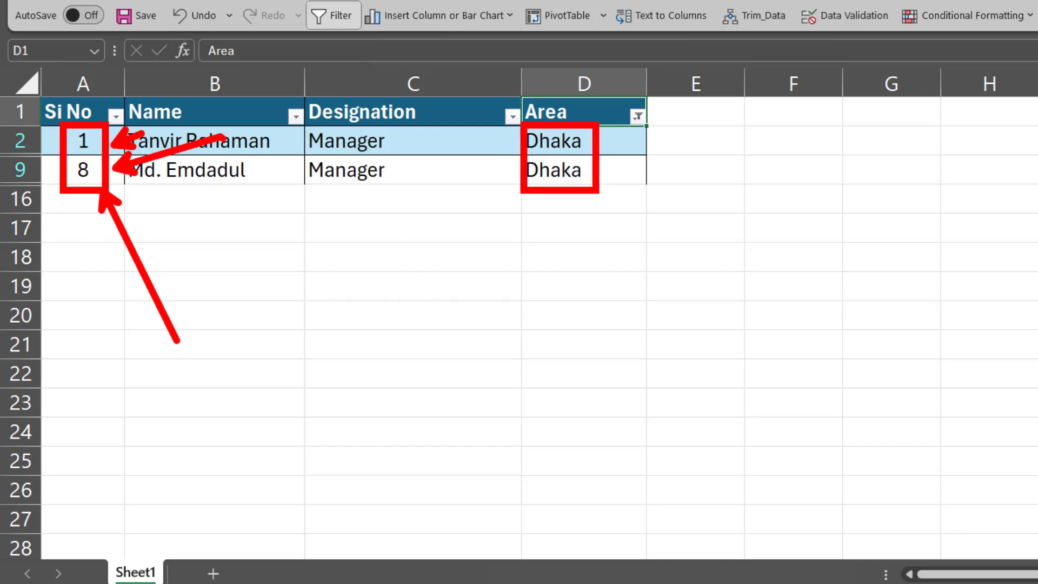
- Extend the Area filter to include Rangpur along with Dhaka
click(638, 117)
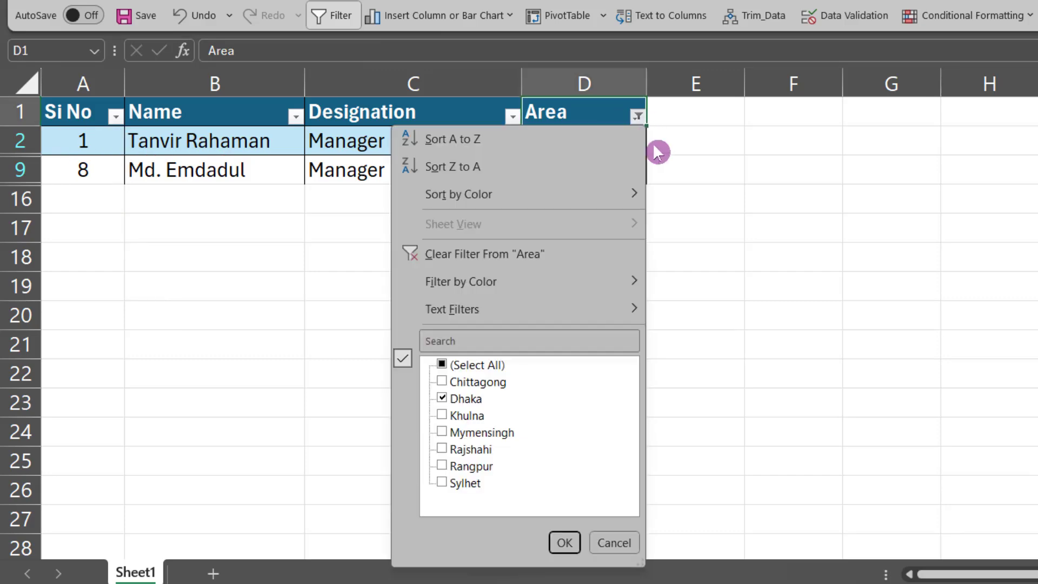
click(484, 468)
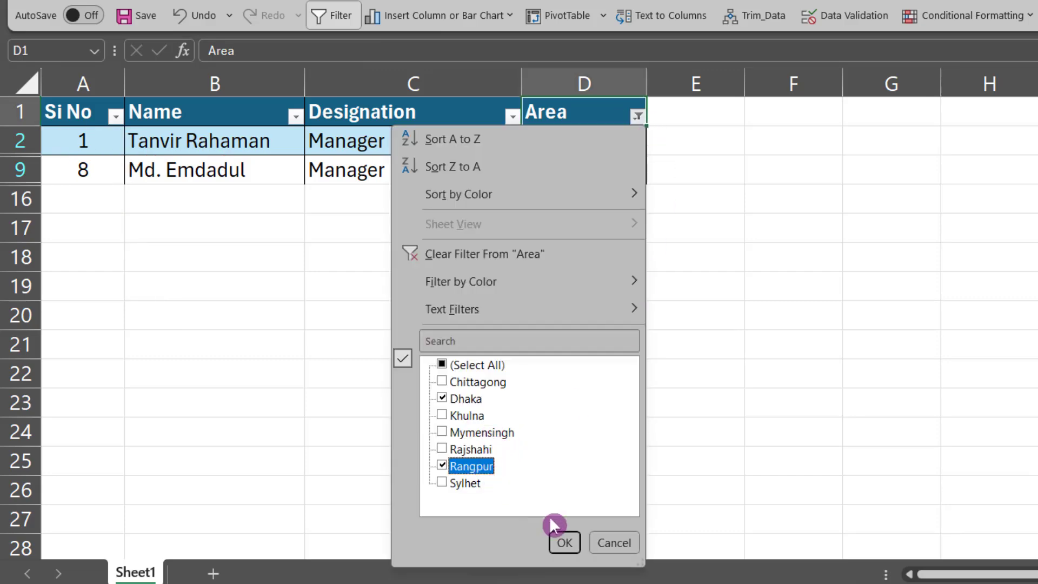
click(562, 543)
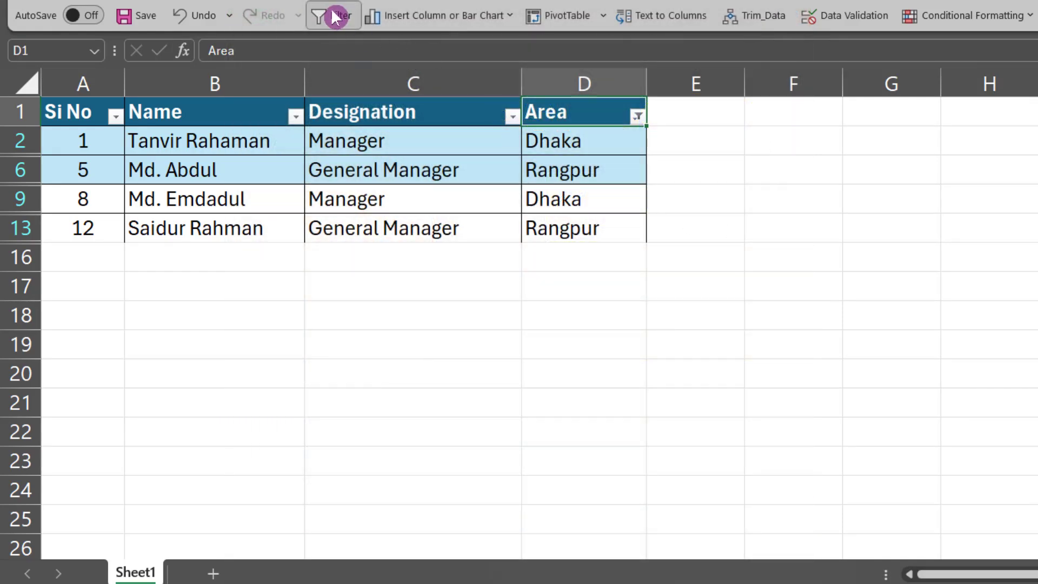
- Turn off the table's filter and clear the serial numbers in A2:A15
click(336, 16)
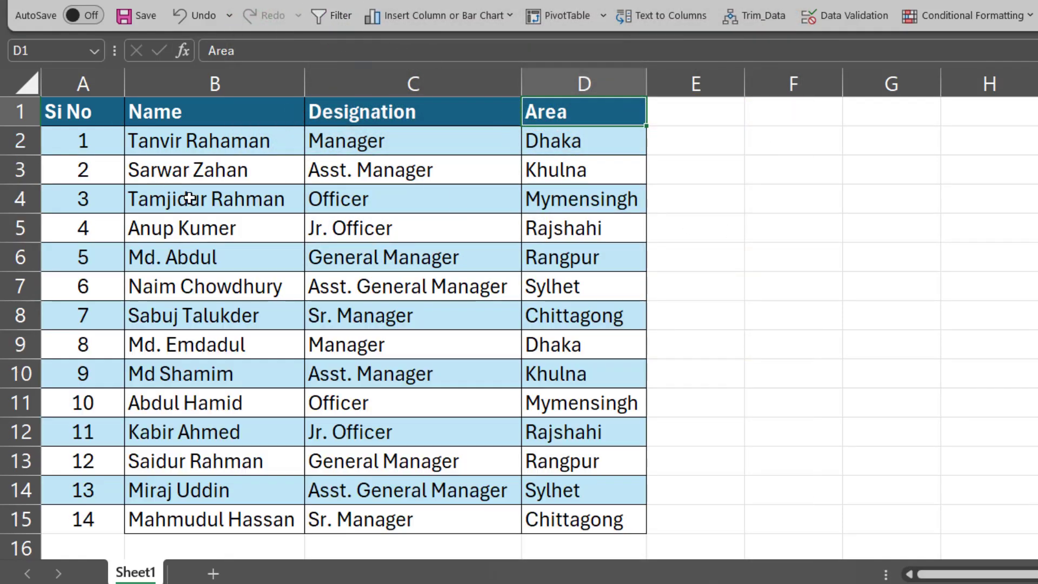
click(183, 200)
click(85, 141)
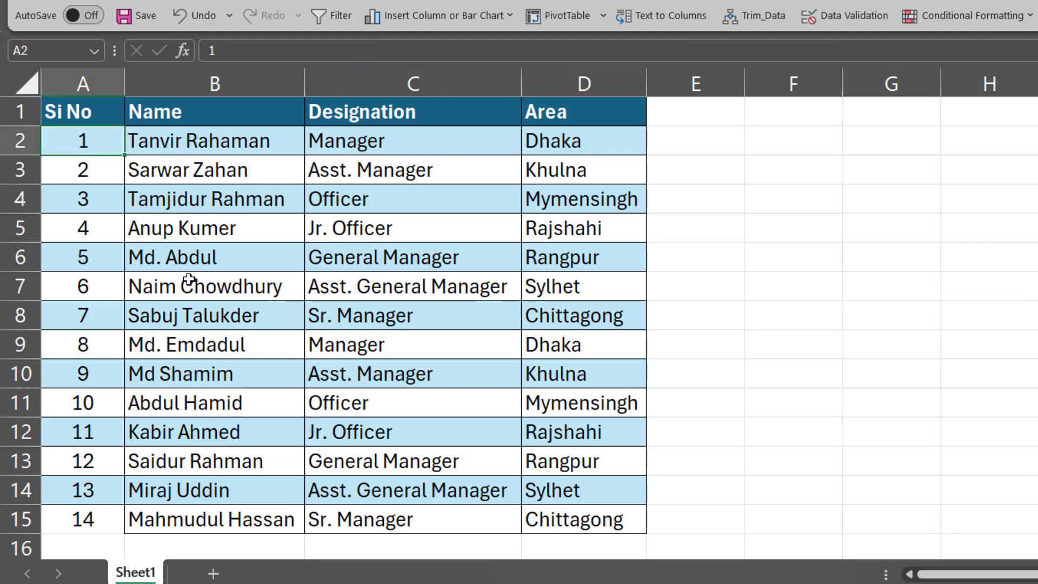
key(ctrl+shift+Down)
key(Delete)
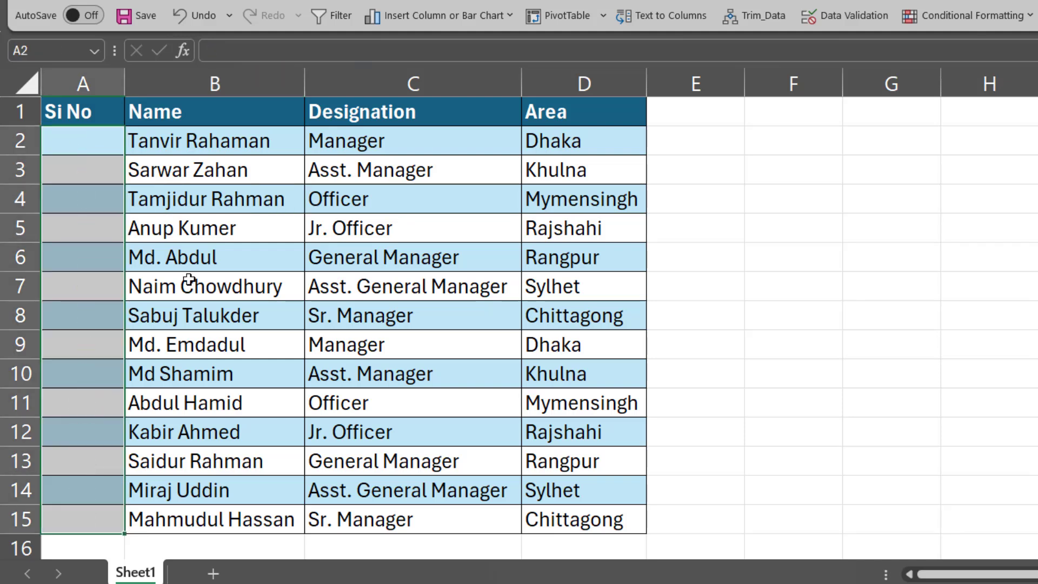
- Enter the formula =SUBTOTAL(3,$B$2:B2) in cell A2, using function number 3 (COUNTA) and an absolute starting reference
click(94, 149)
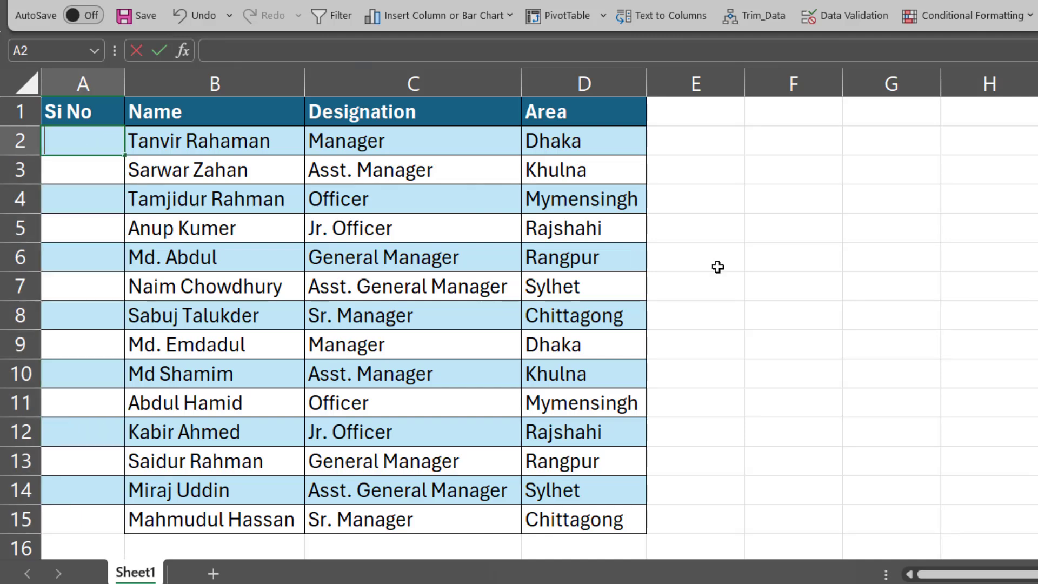
text(=subto)
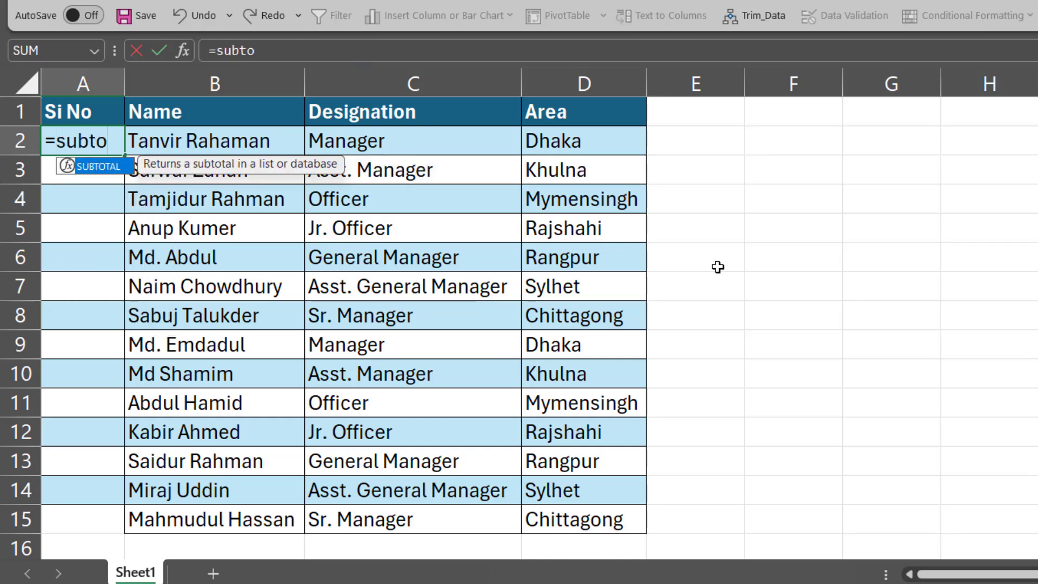
key(Tab)
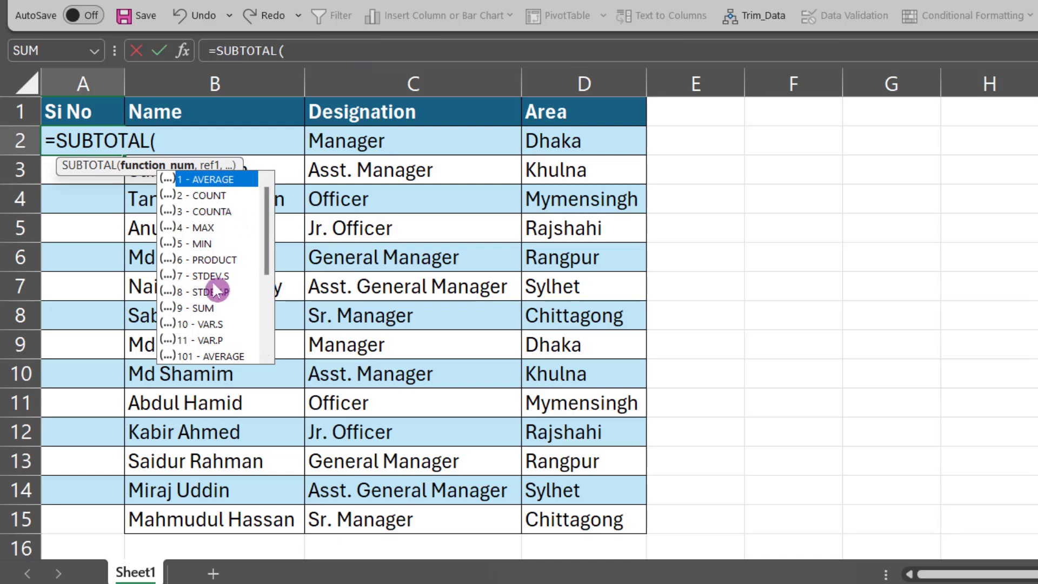
double_click(227, 214)
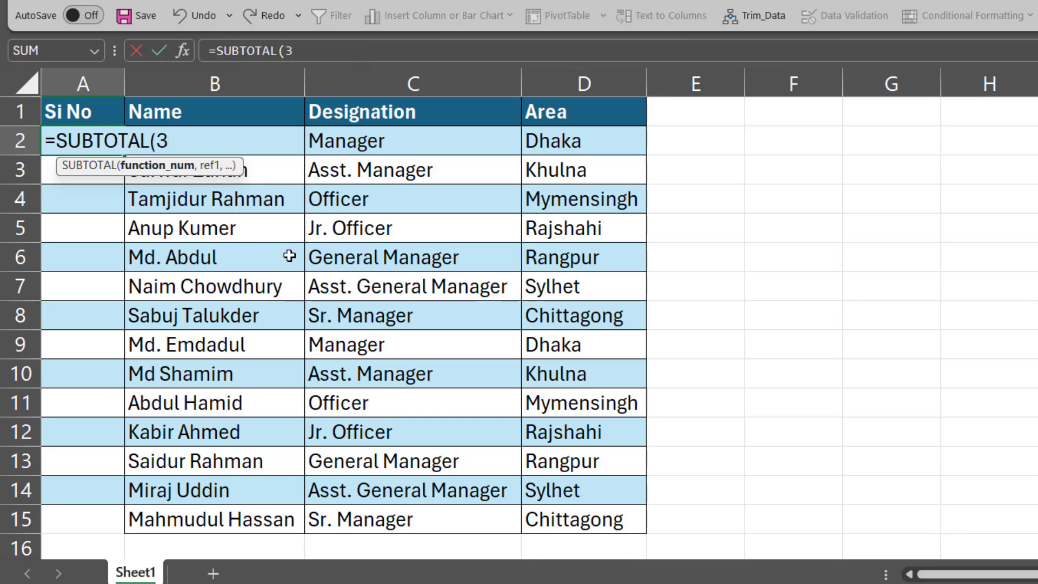
text(,)
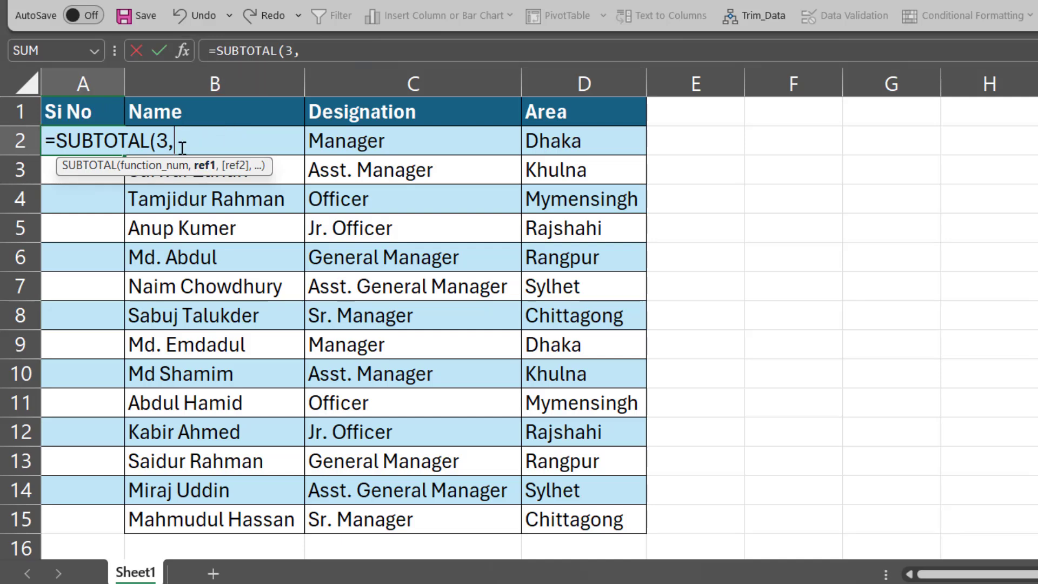
text(b2)
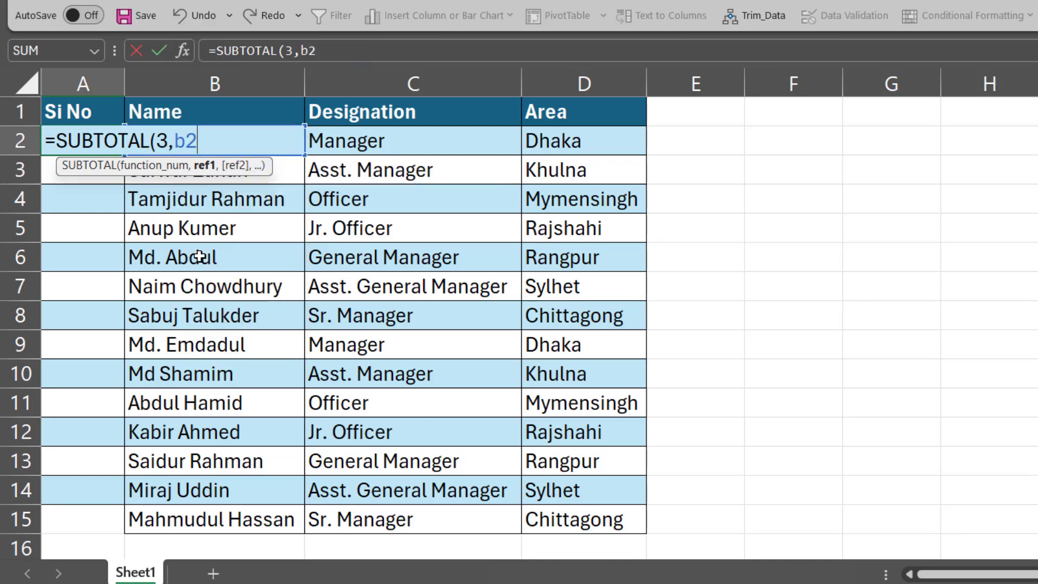
text(:b2)
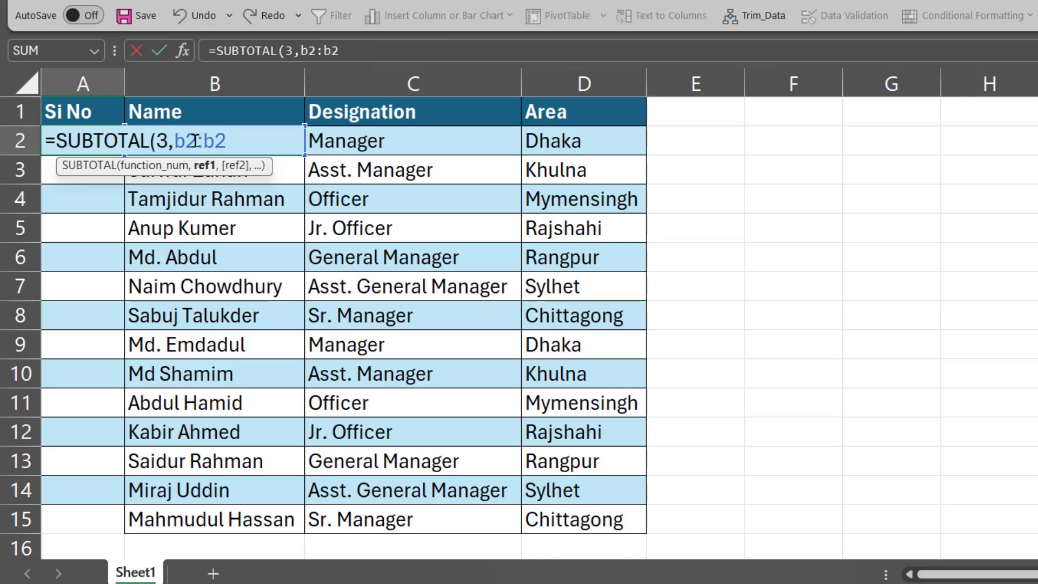
drag(195, 141, 174, 141)
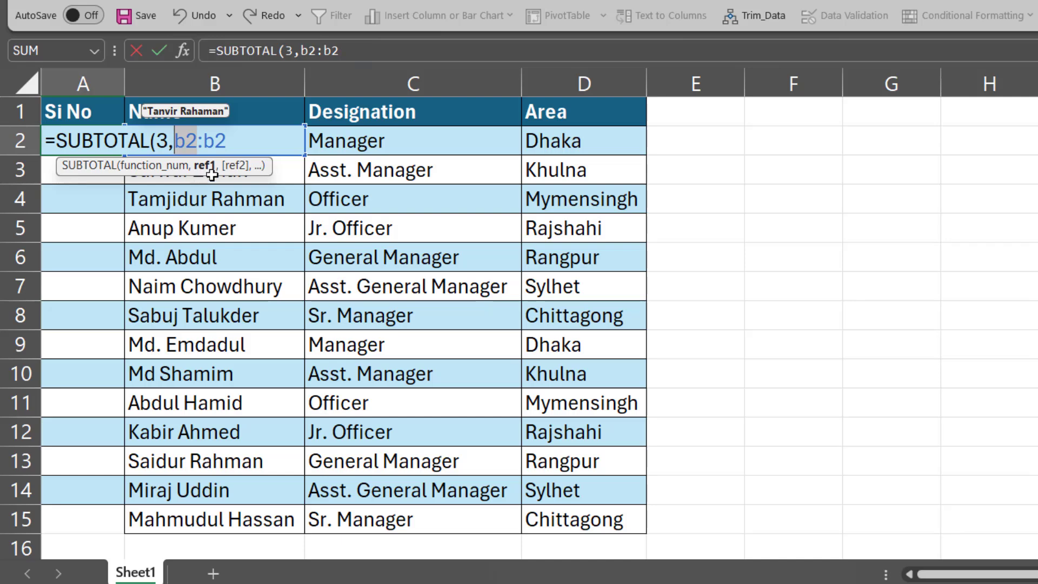
key(F4)
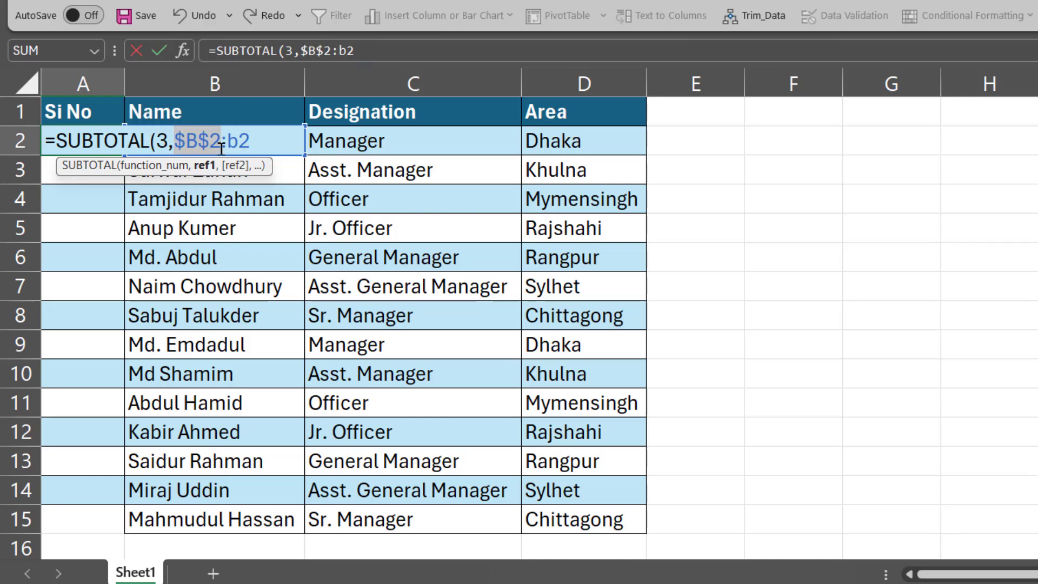
click(254, 137)
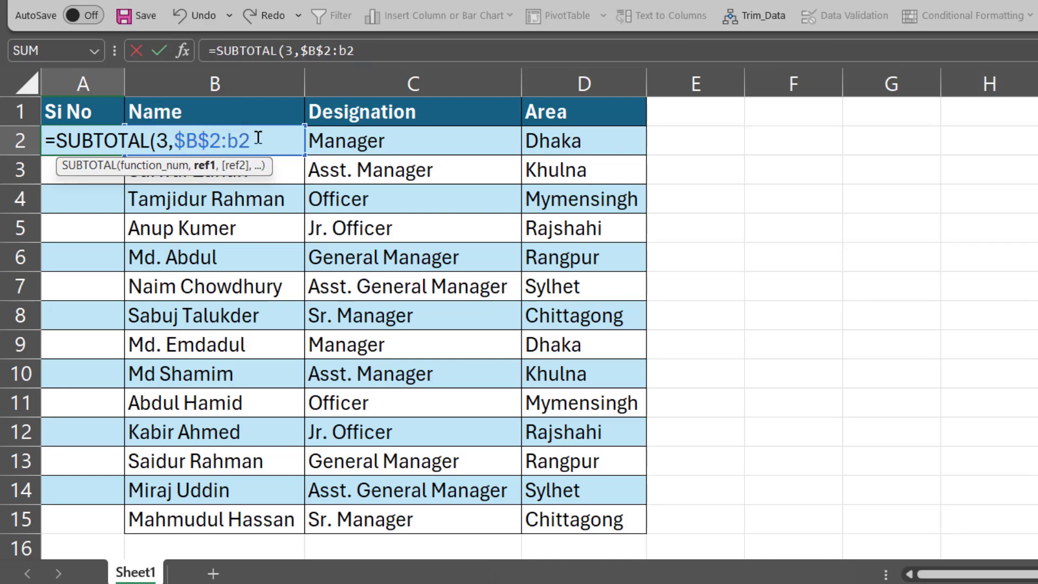
text())
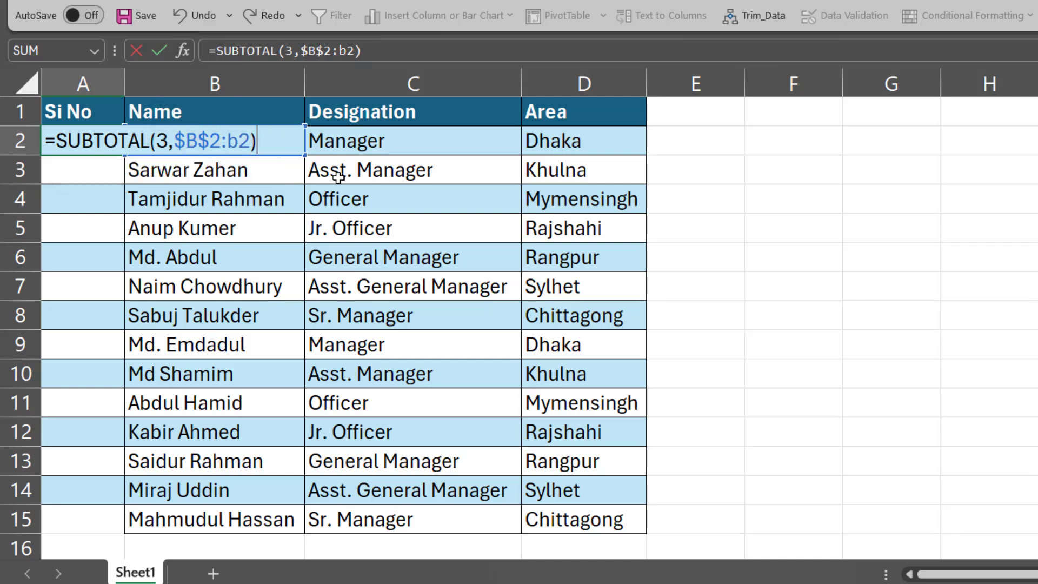
key(Return)
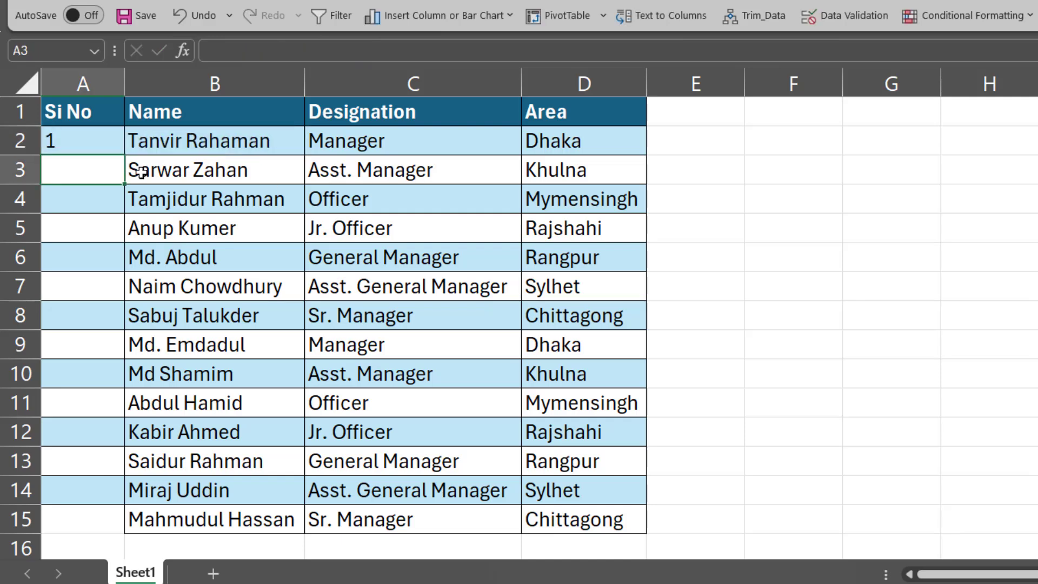
- Fill the A2 formula down through A15 and turn on filtering for the header row A1:D1
click(81, 138)
double_click(124, 156)
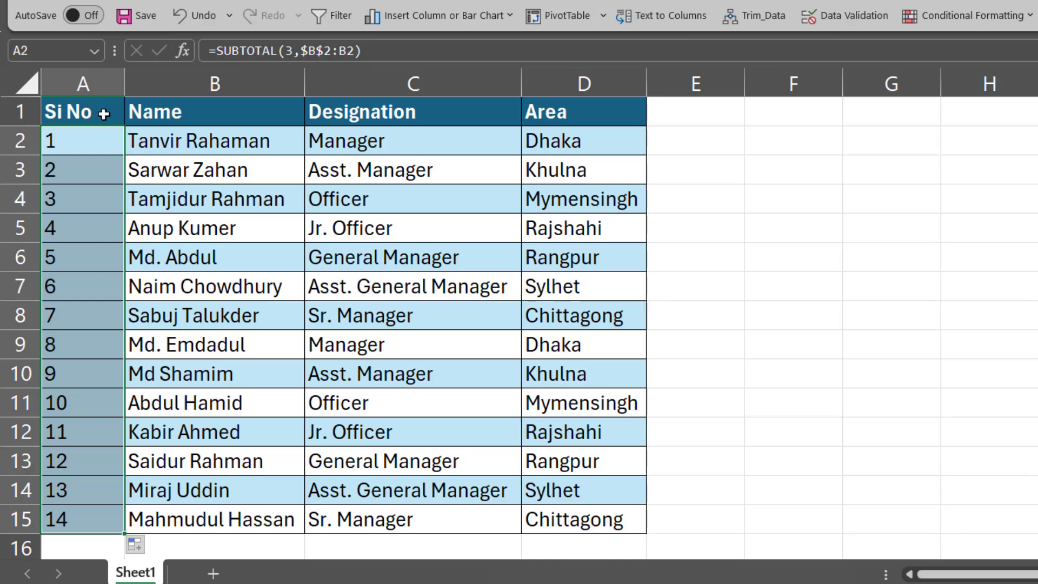
drag(107, 109, 594, 109)
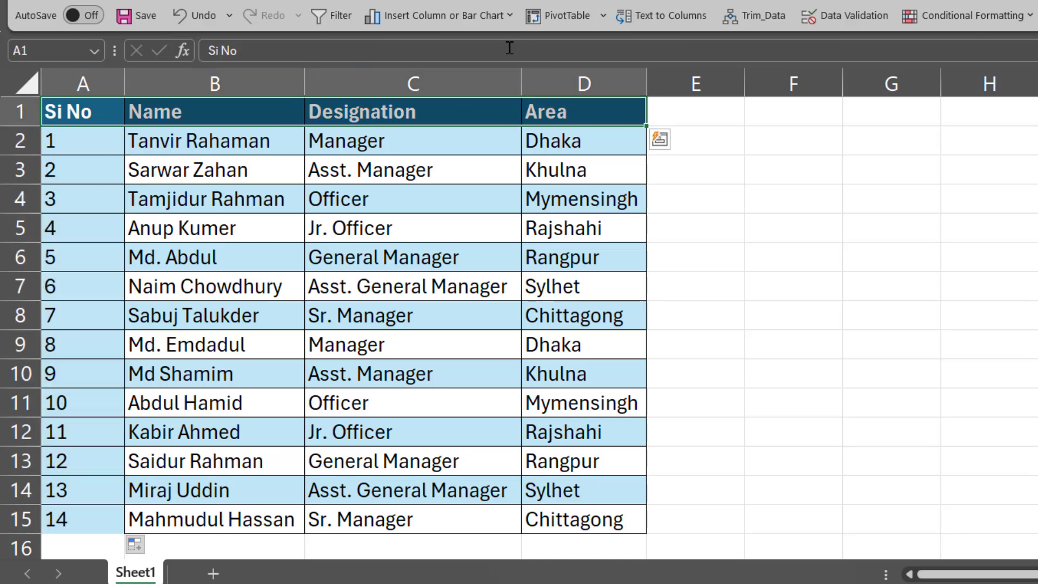
click(331, 15)
click(491, 226)
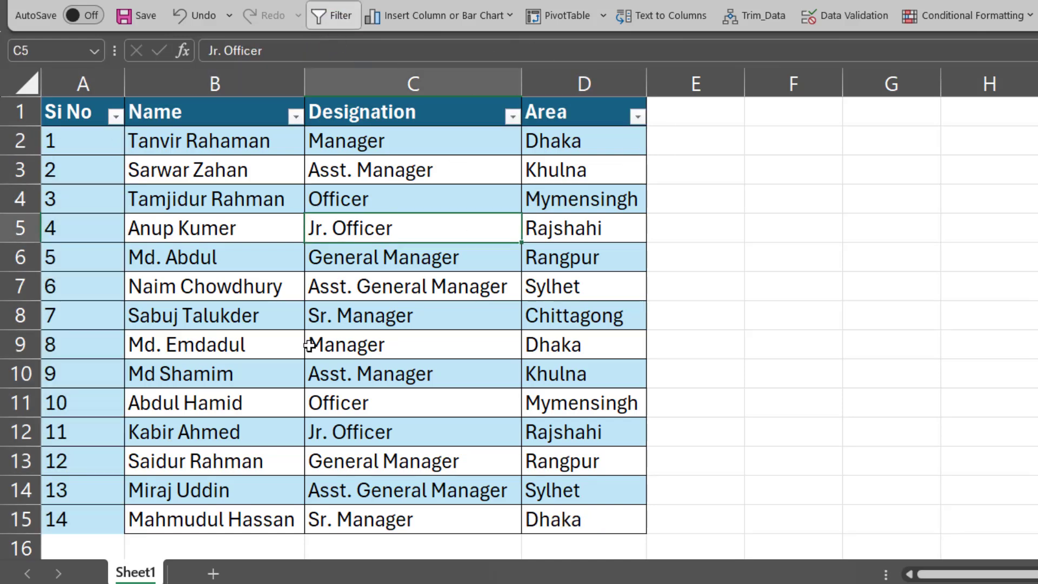
- Filter the Area column to Dhaka only to test the formula-based serial numbers
click(637, 117)
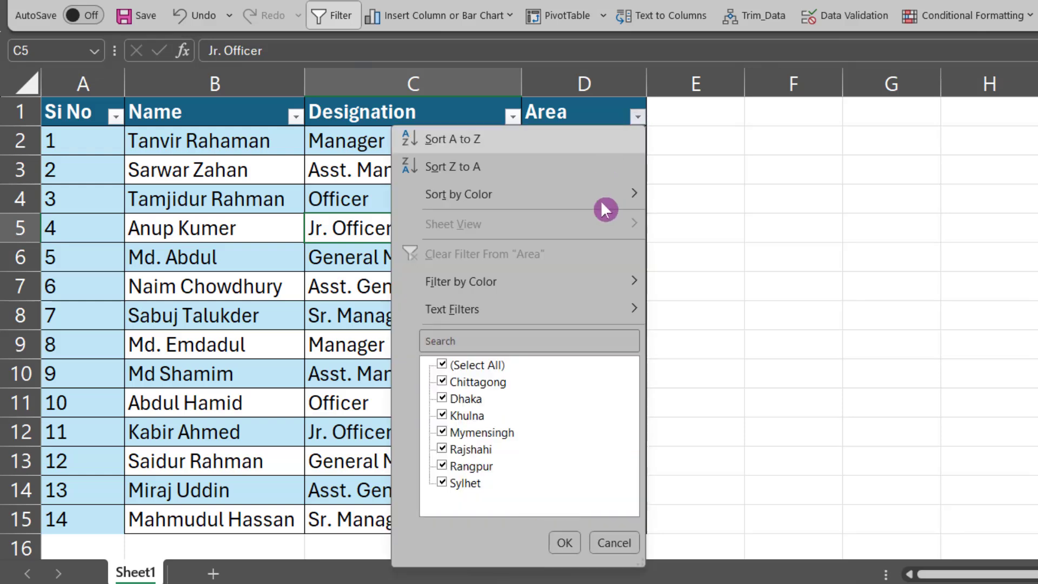
click(465, 366)
click(468, 401)
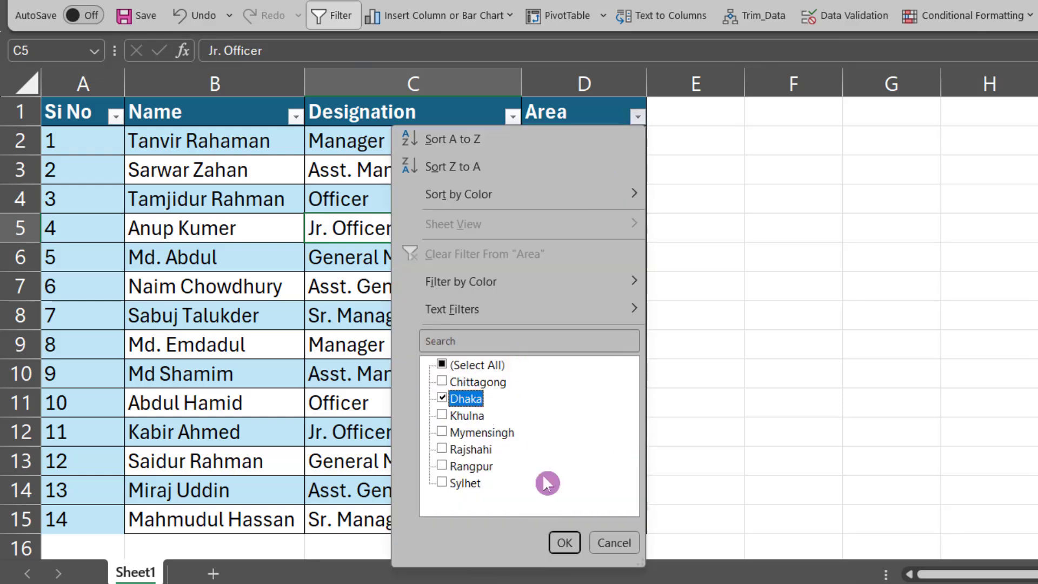
click(565, 543)
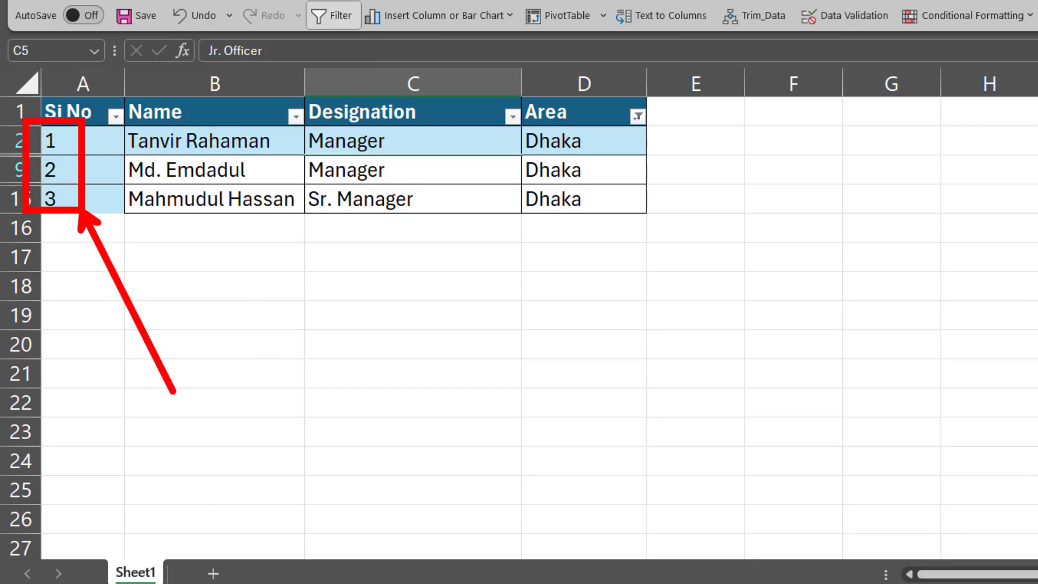
- Add Rangpur and Sylhet to the Area filter, keeping Dhaka selected
click(638, 117)
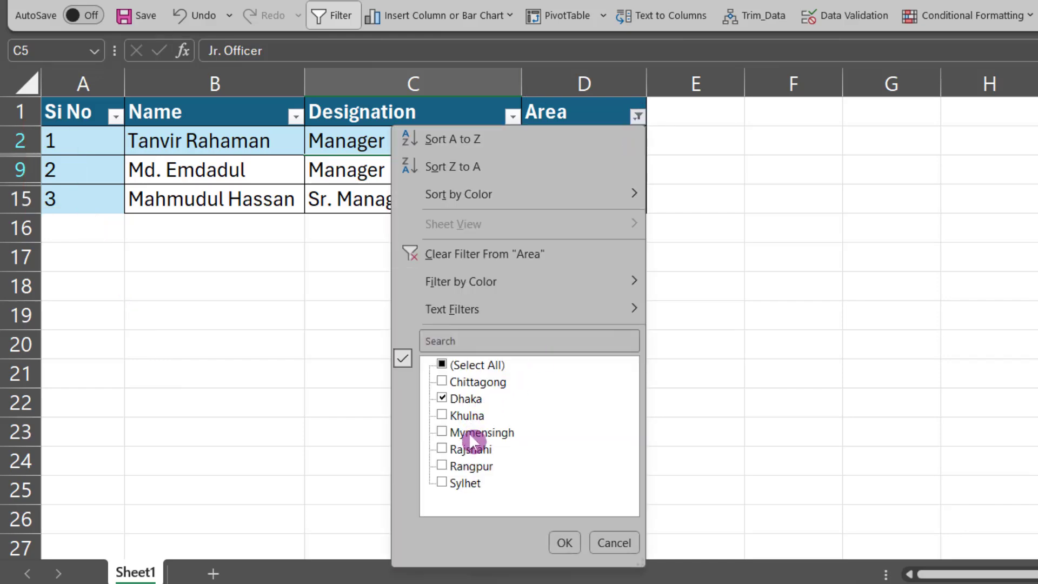
click(476, 466)
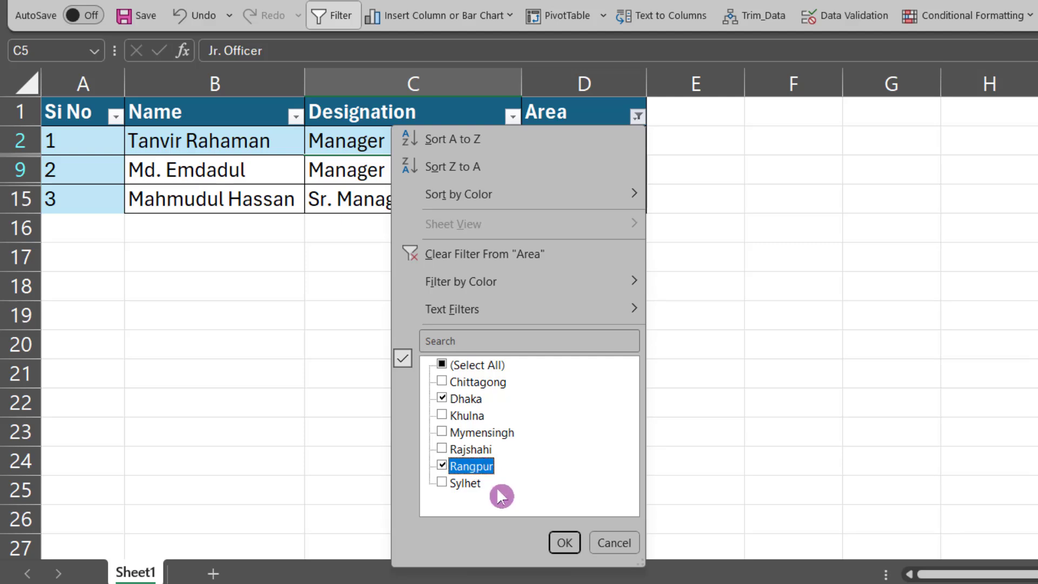
click(473, 489)
click(562, 542)
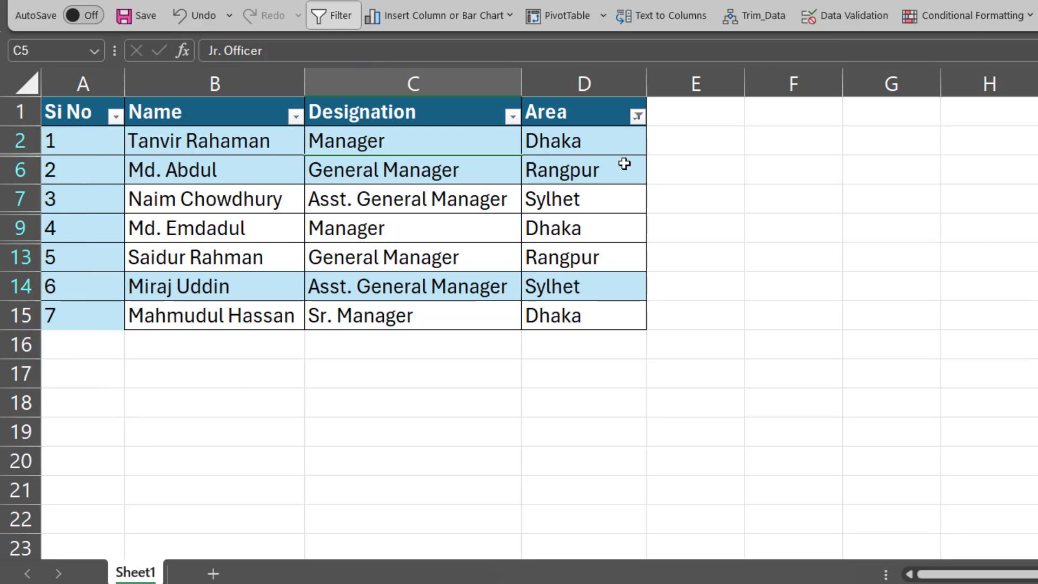
- Filter the Designation column to include only Manager and General Manager
click(511, 117)
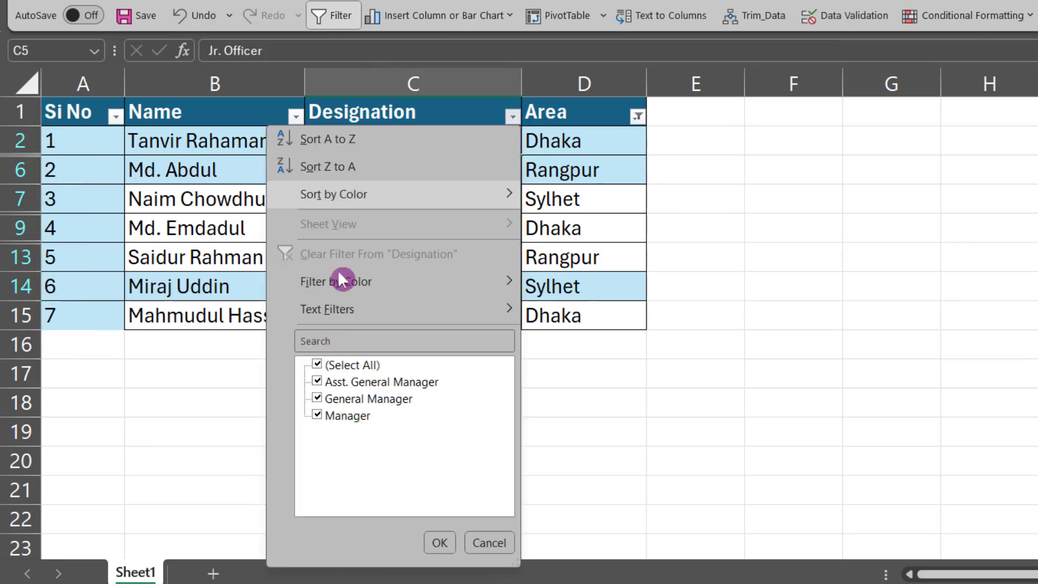
click(338, 365)
click(368, 415)
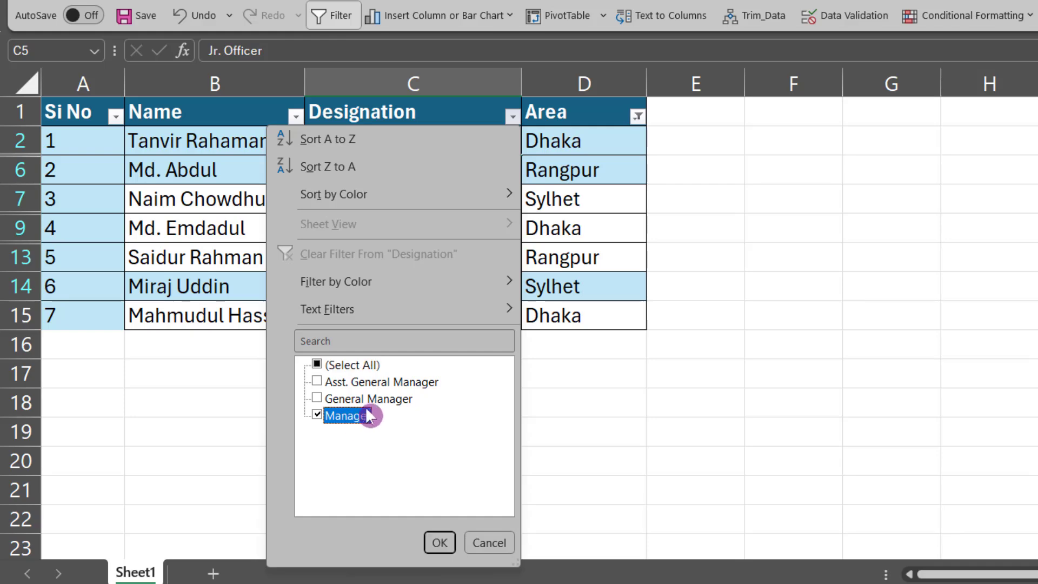
click(372, 403)
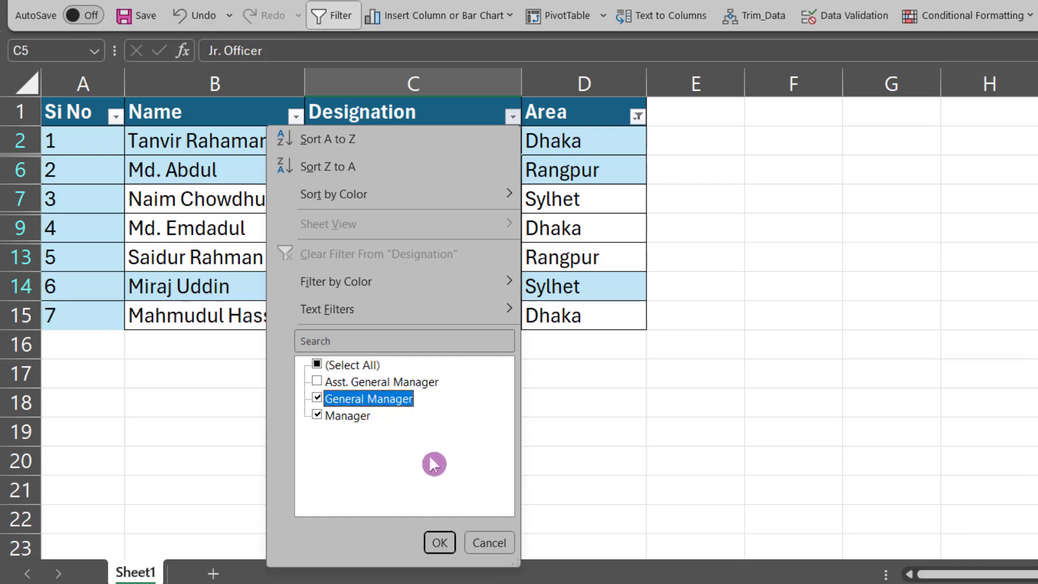
click(440, 543)
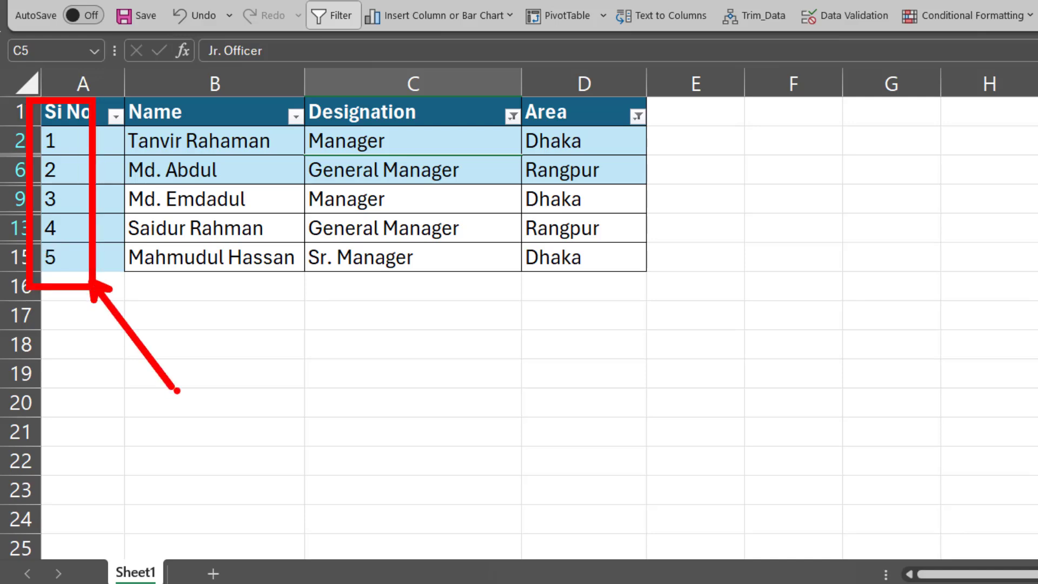
click(290, 193)
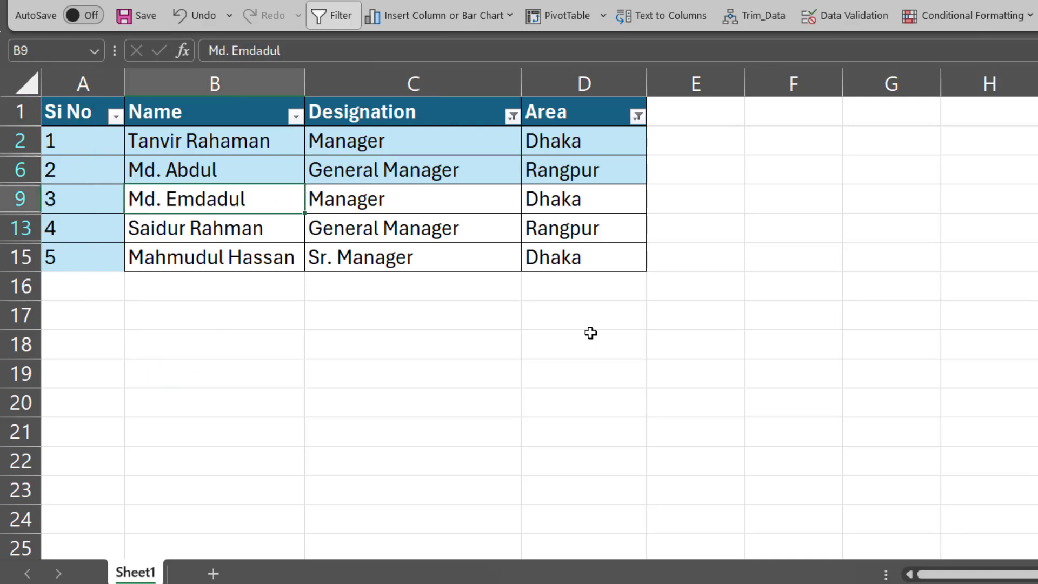